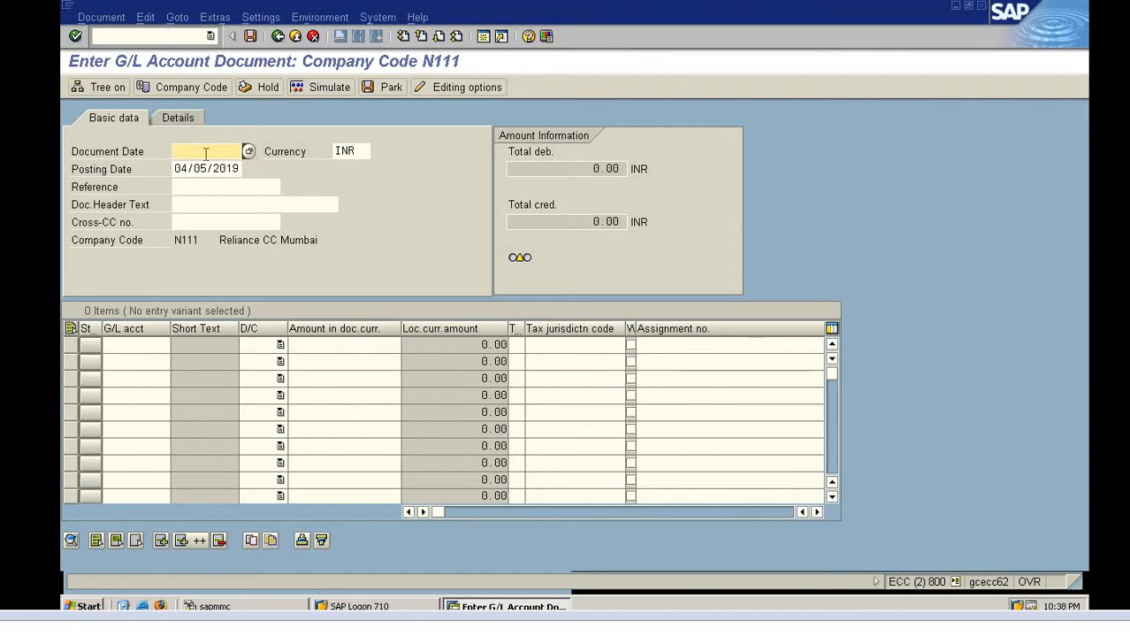
Enter document date 04/05/2019 and header text 'My First Doc posting' from input history
left_click(247, 152)
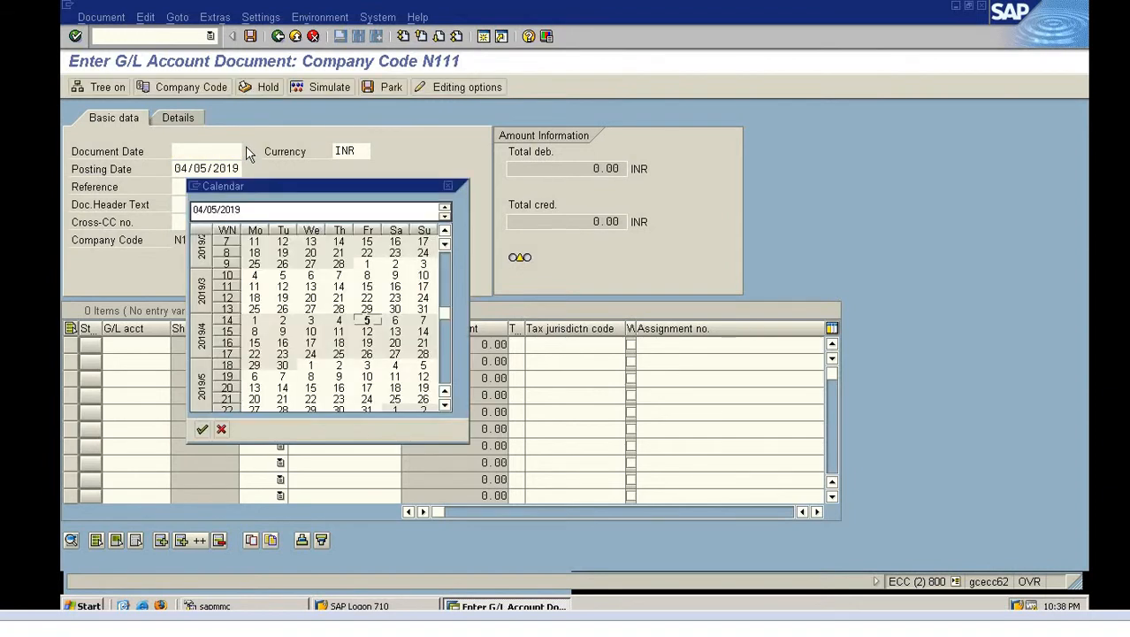
double_click(366, 322)
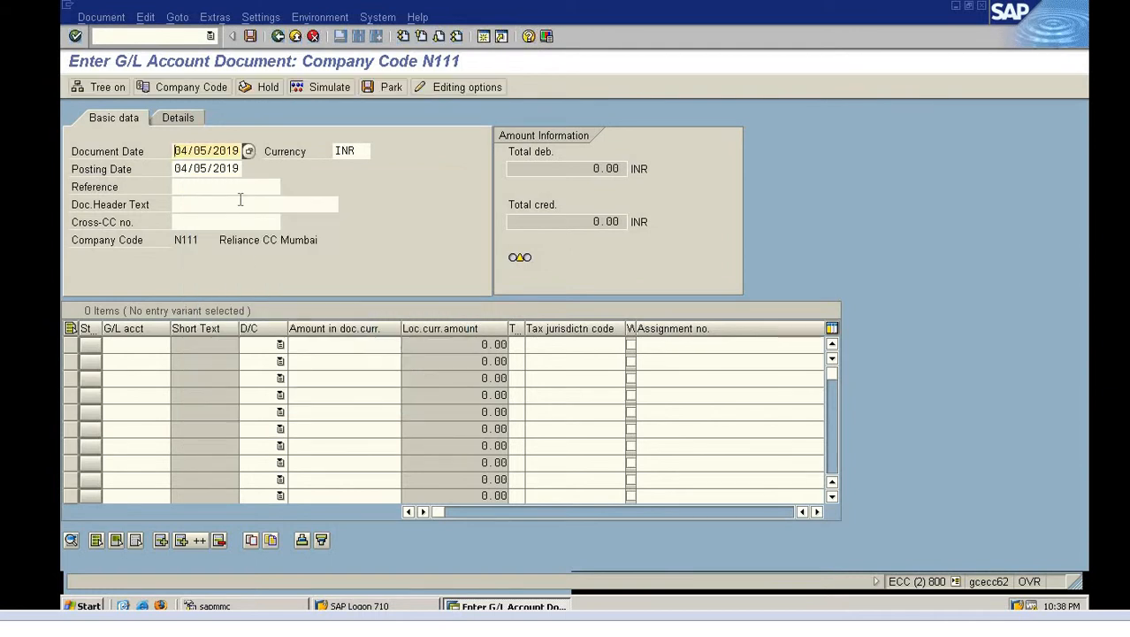
left_click(234, 204)
type("T")
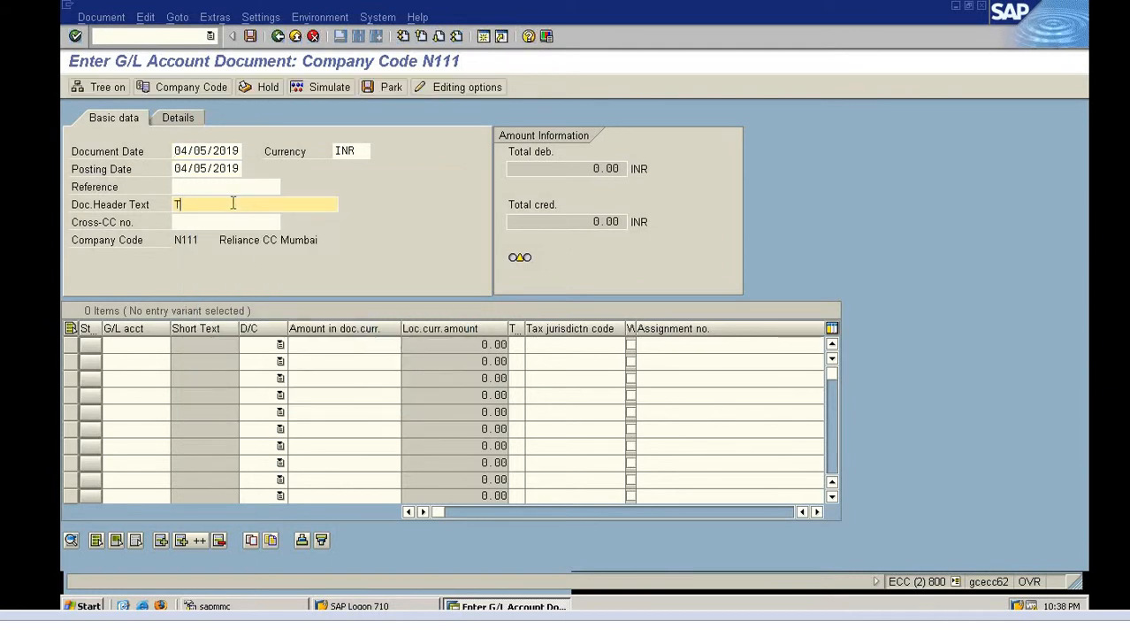
key("BackSpace")
key("Down")
key("Return")
Move to the first line item's G/L account field and clear the stray '4'
left_click(114, 343)
type("4")
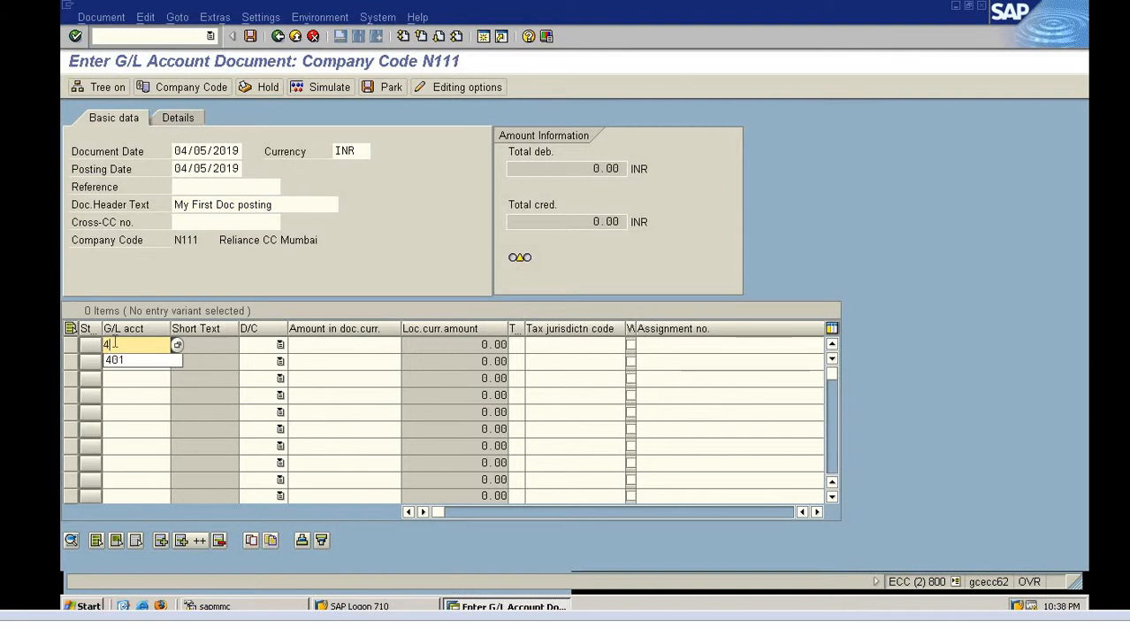
key("BackSpace")
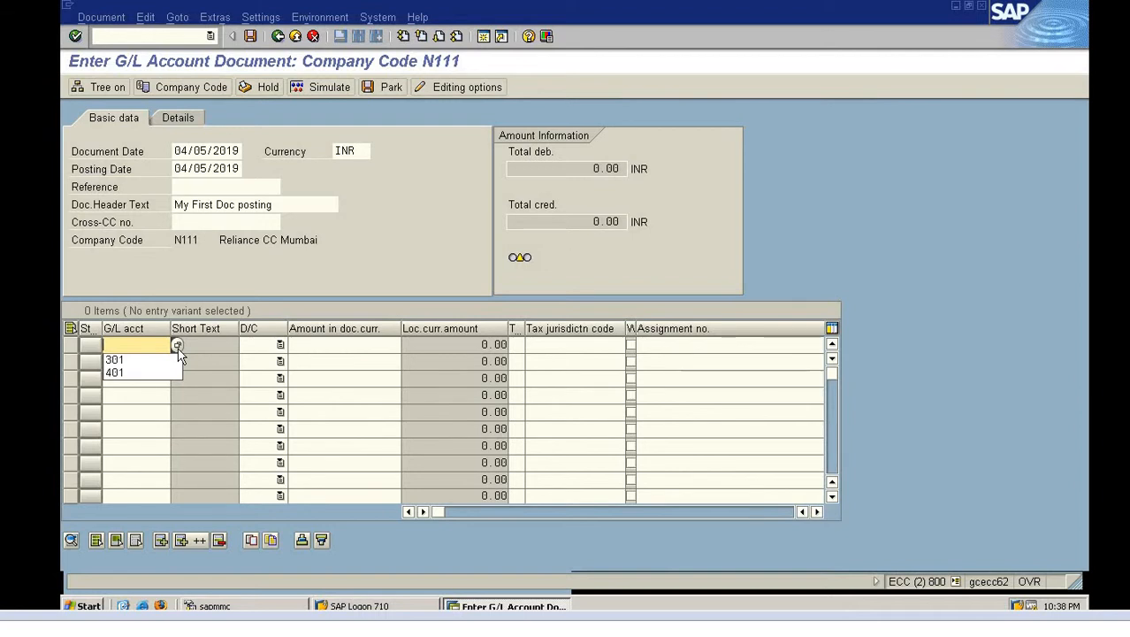
Debit G/L account 401 Cash in hand with 1000000 on the first line item
left_click(178, 345)
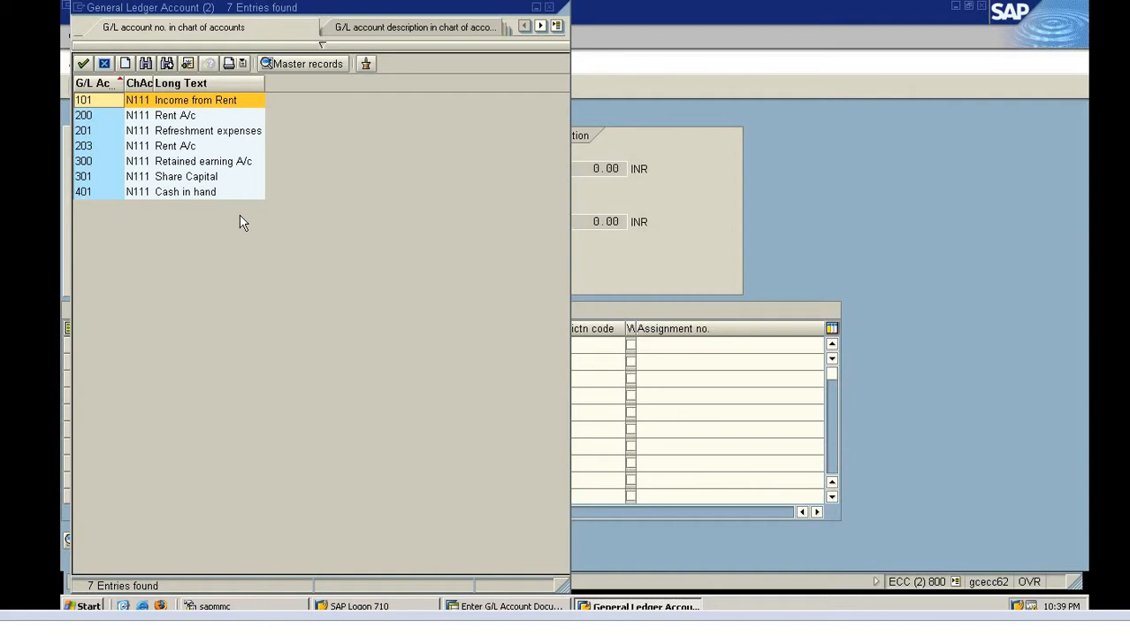
double_click(207, 192)
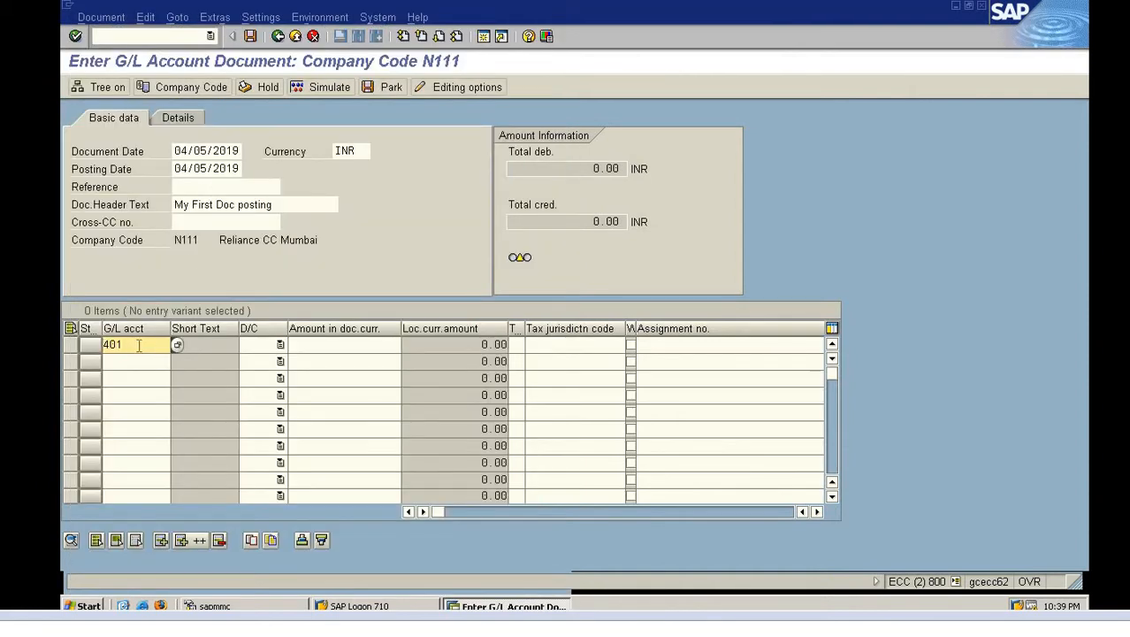
left_click(280, 345)
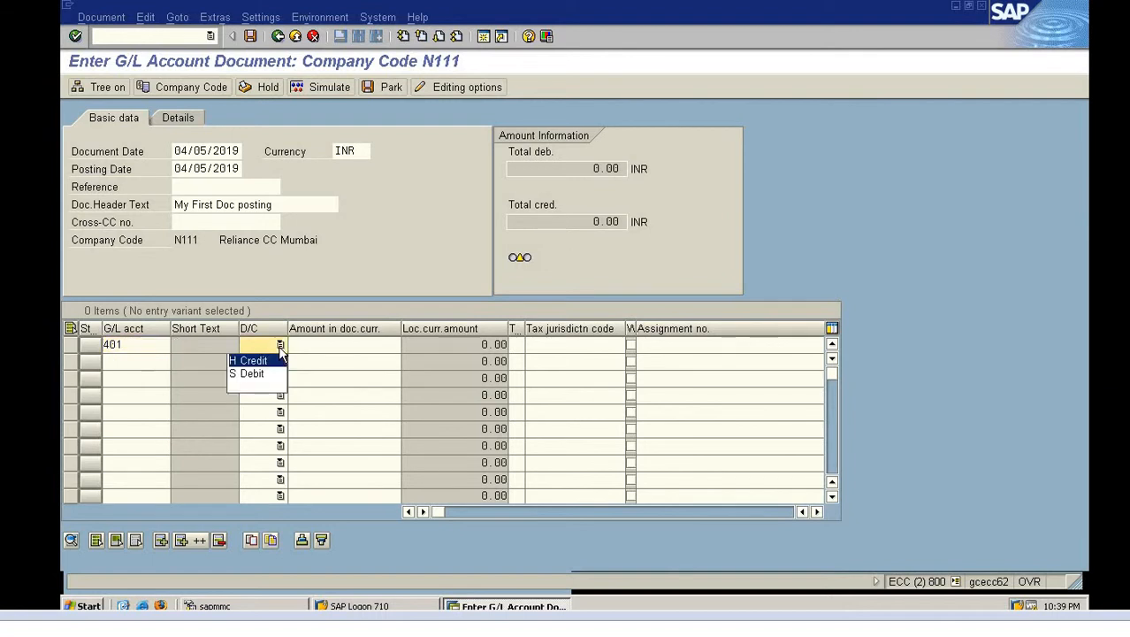
left_click(257, 375)
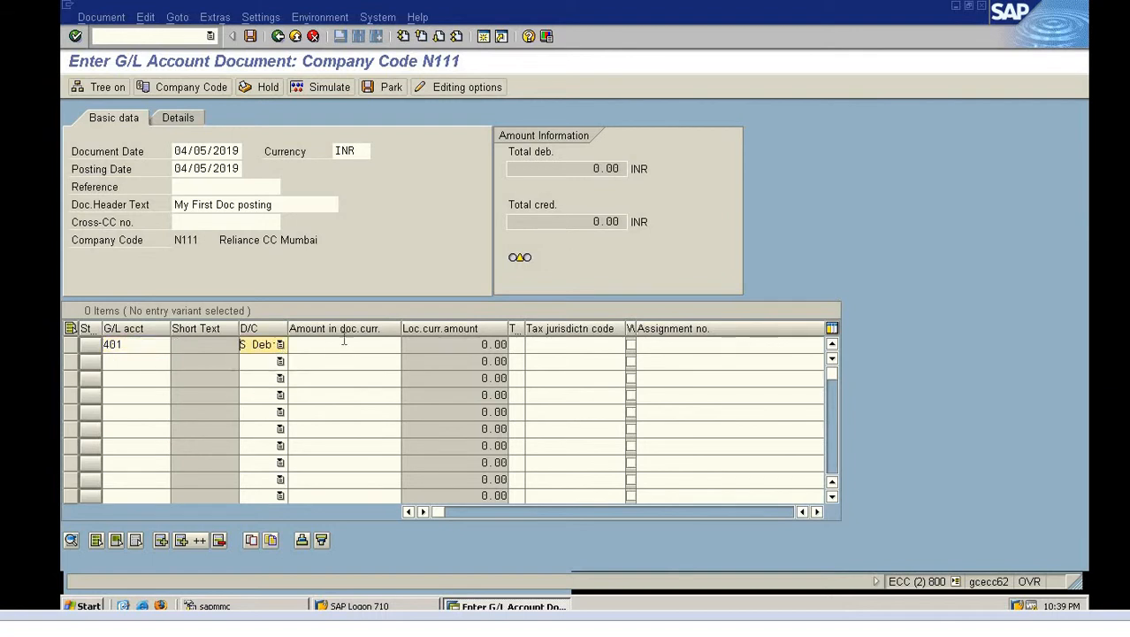
left_click(344, 345)
key("Down")
key("Down")
key("Return")
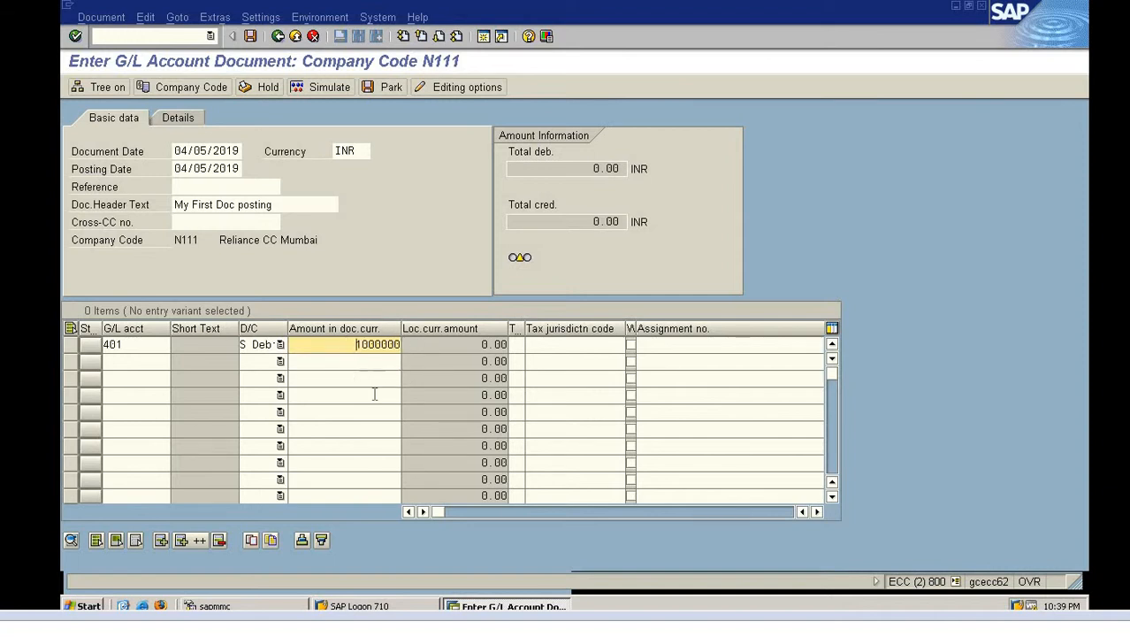
left_click(135, 360)
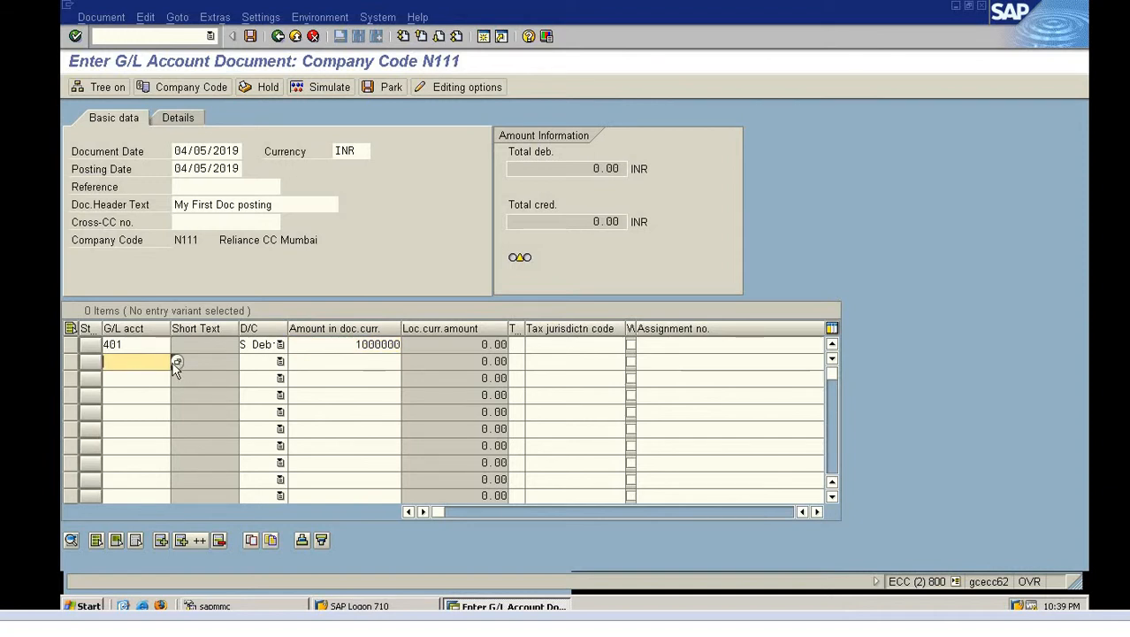
Credit G/L account 301 Share Capital with 1000000 on the second line item
key("Return")
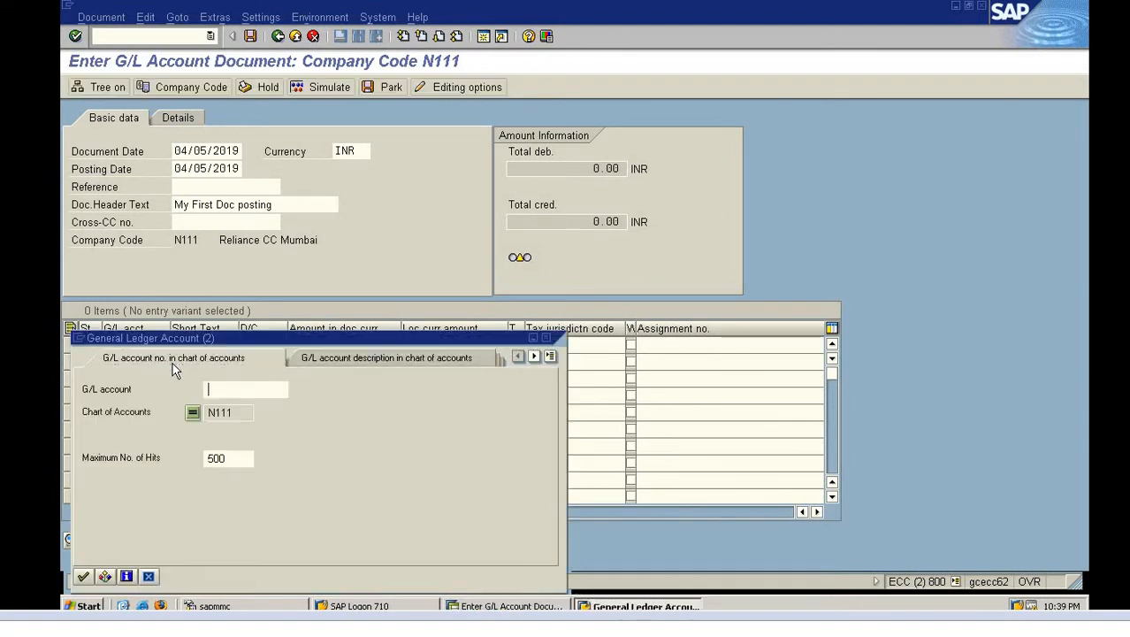
key("Return")
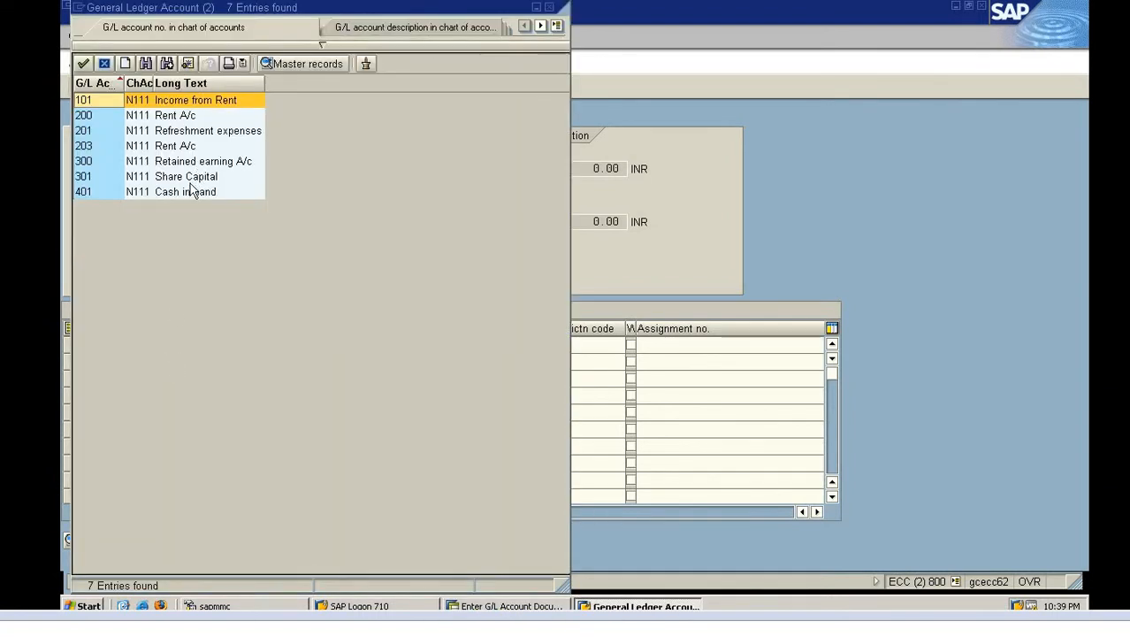
double_click(194, 180)
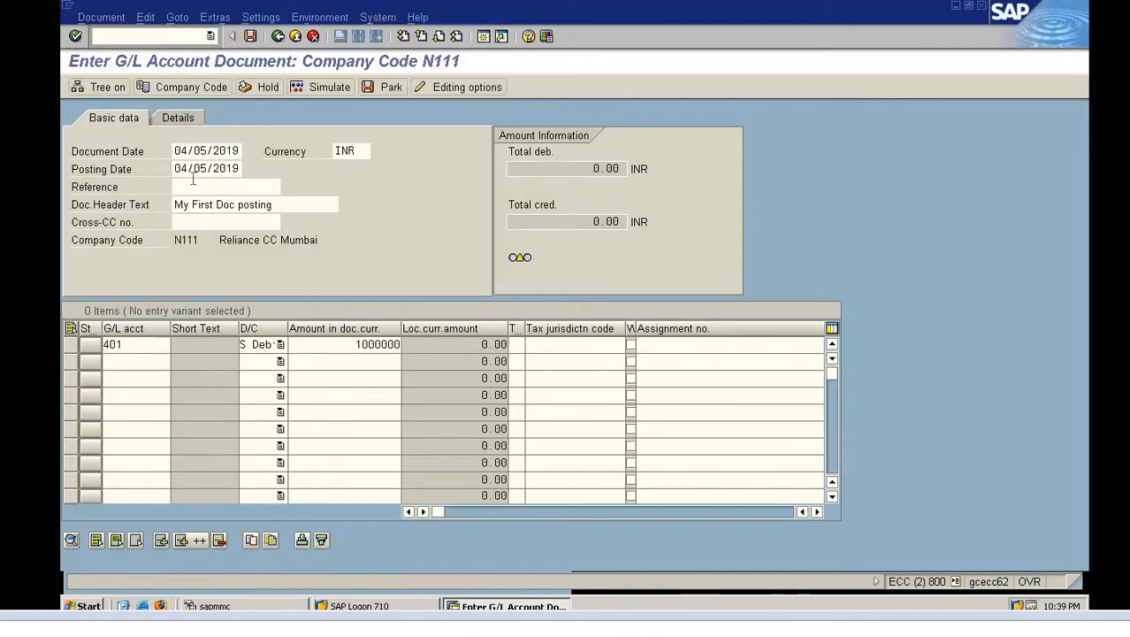
left_click(274, 366)
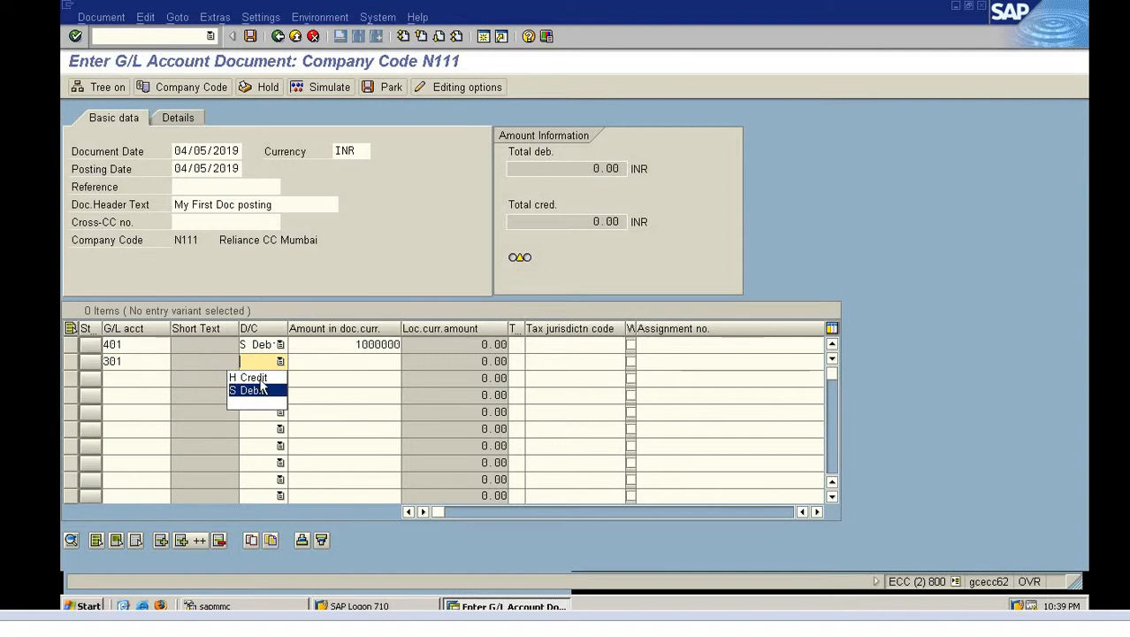
left_click(352, 363)
key("Down")
key("Return")
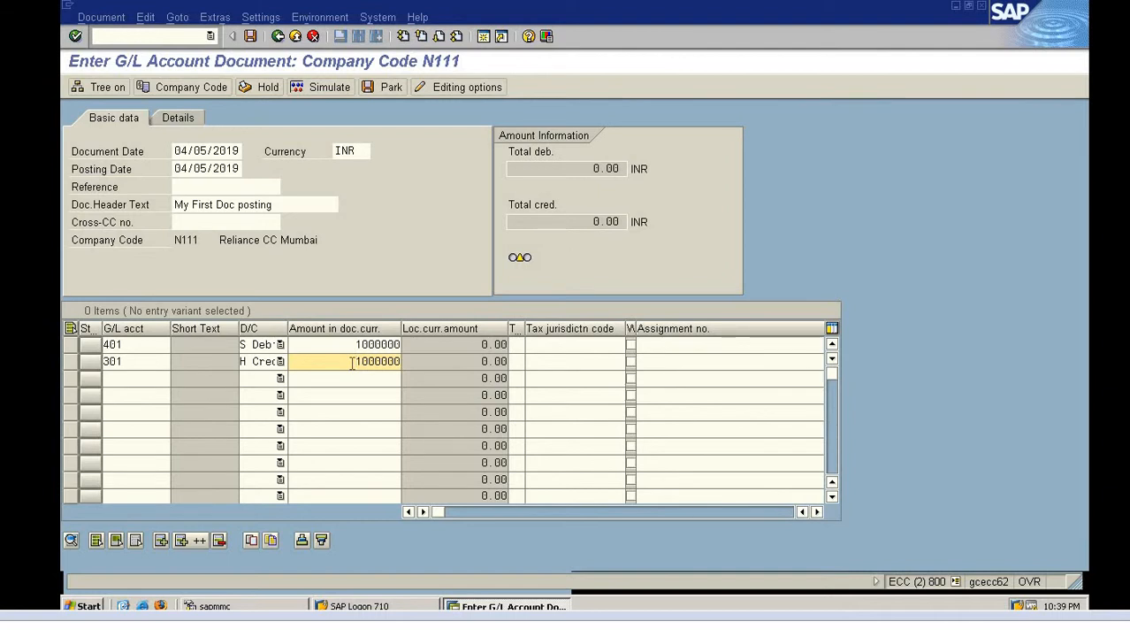
Check the line items, which reports that account 401's line needs an item text
key("Return")
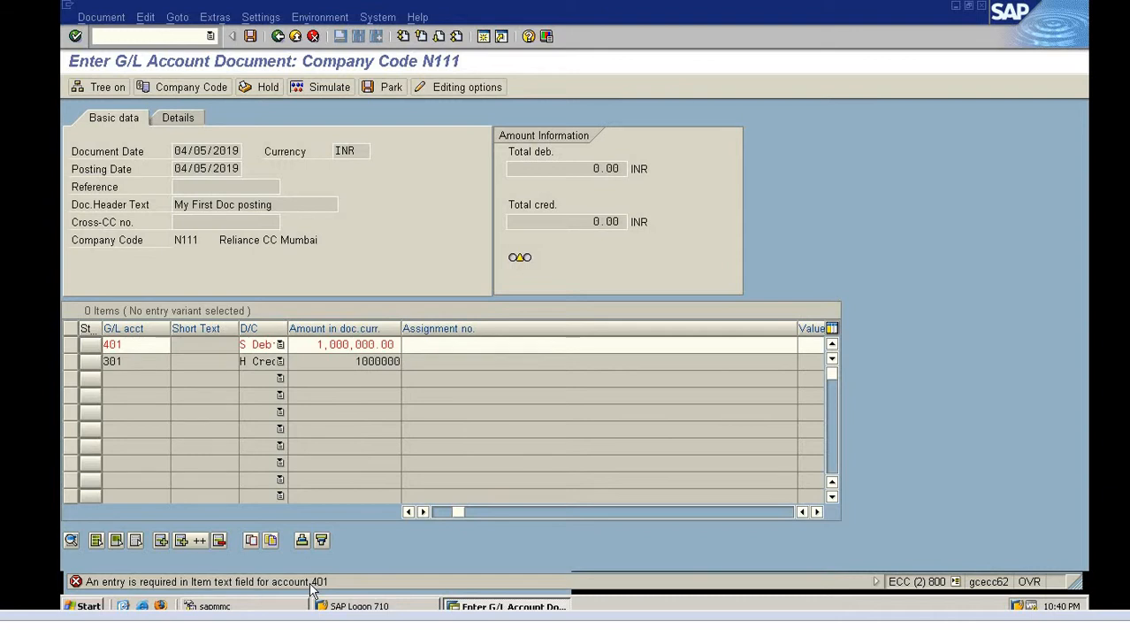
Give the account 401 line the item text 'Test'
double_click(139, 346)
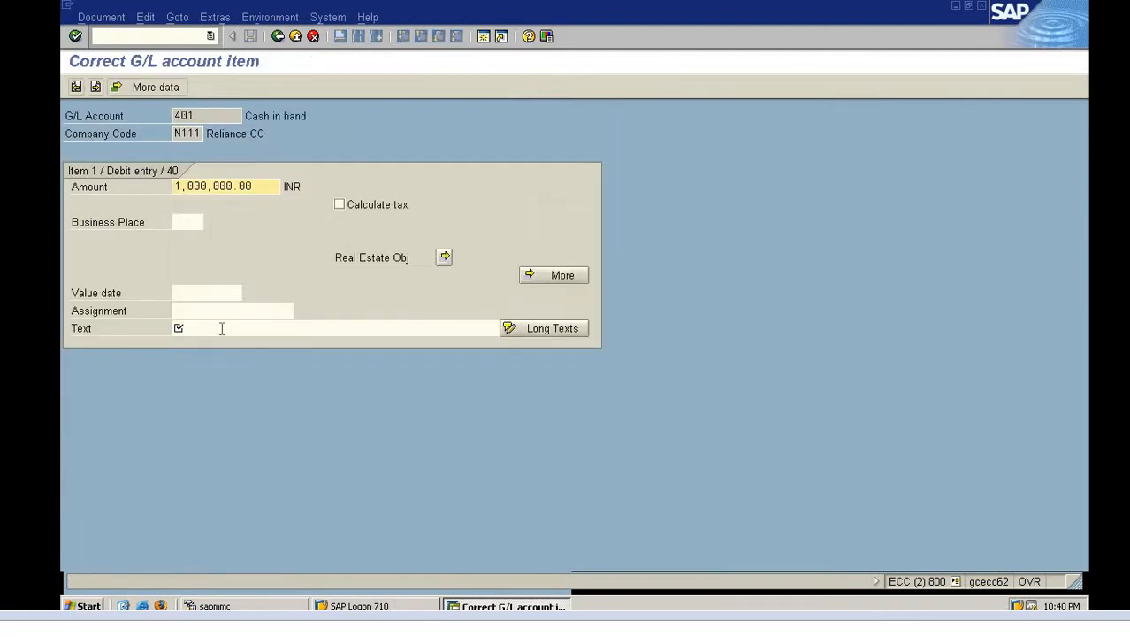
left_click(212, 335)
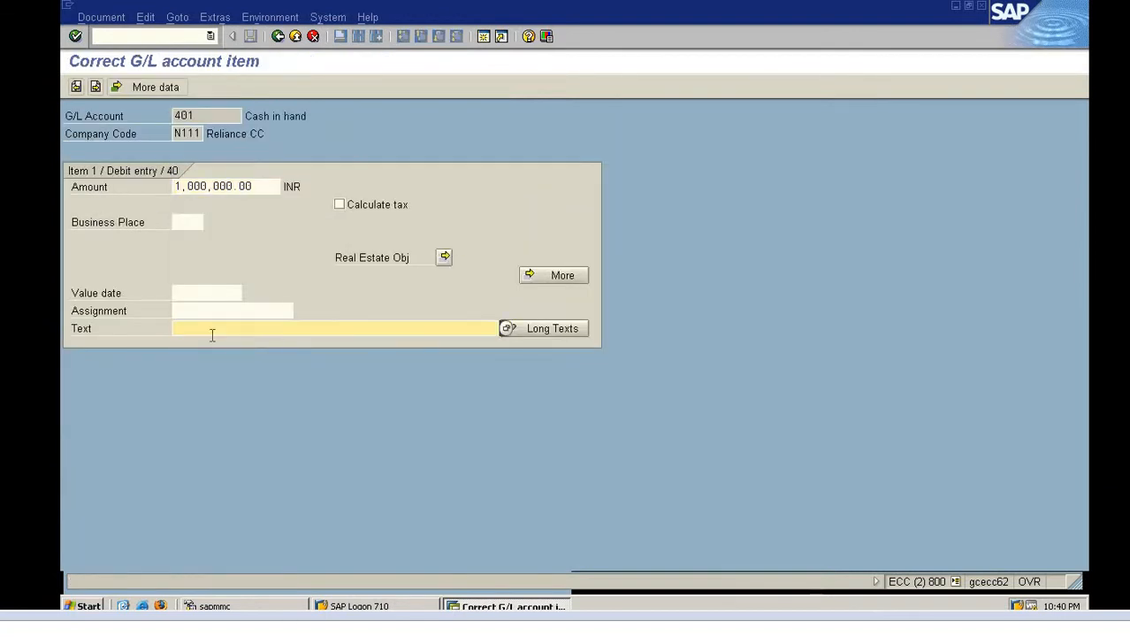
type("Test")
key("Return")
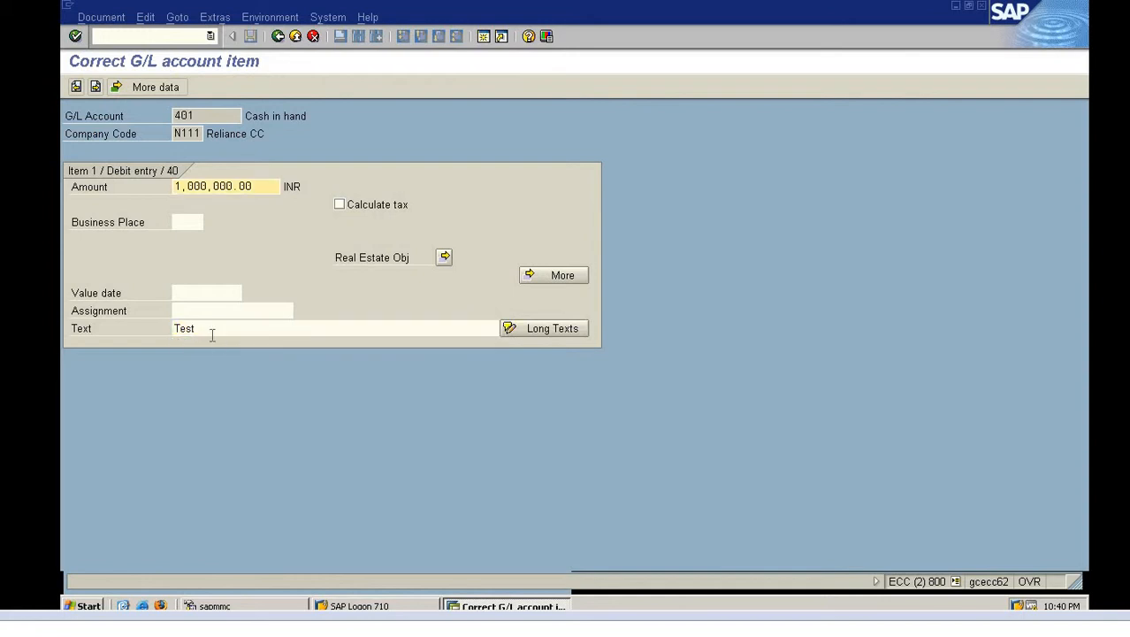
left_click(278, 37)
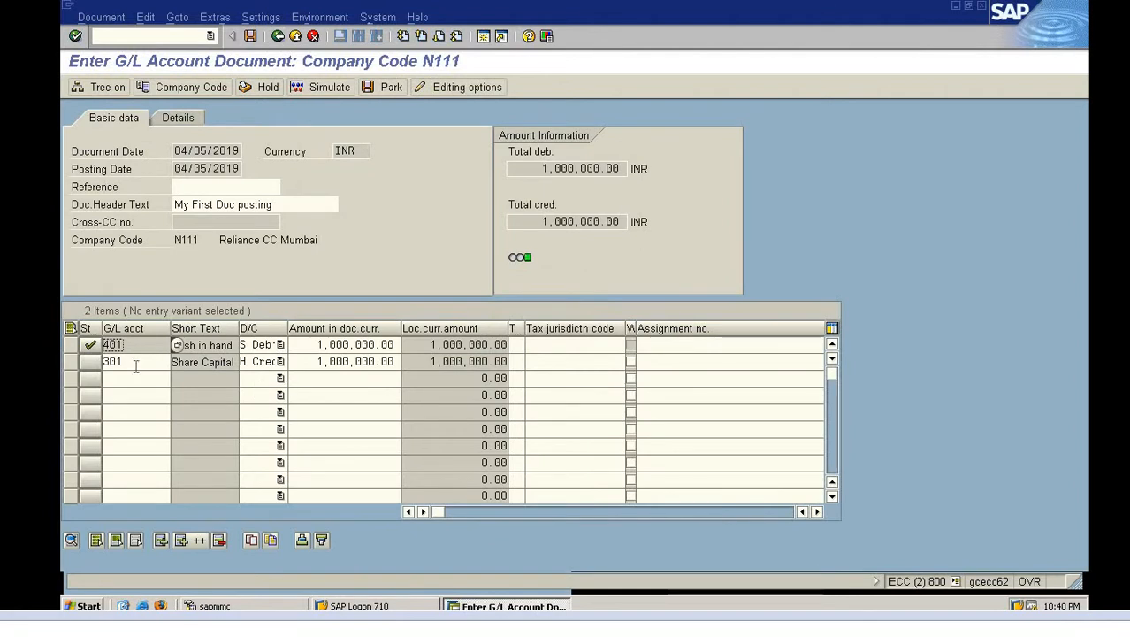
Give the account 301 line the item text 'Test1'
double_click(114, 363)
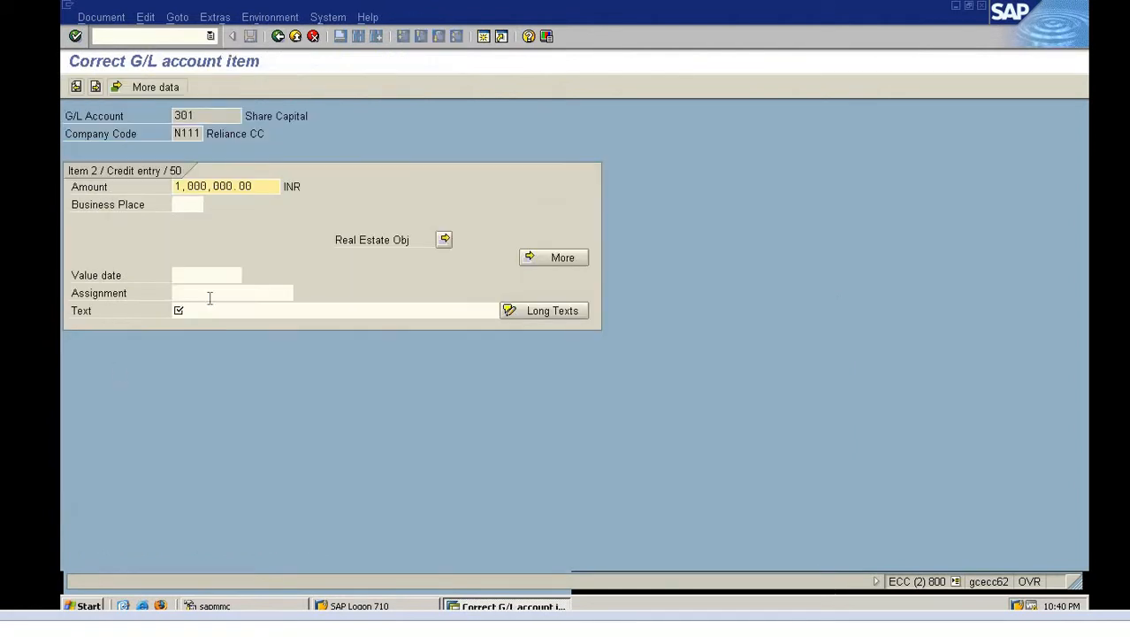
left_click(216, 311)
type("Test1")
key("Return")
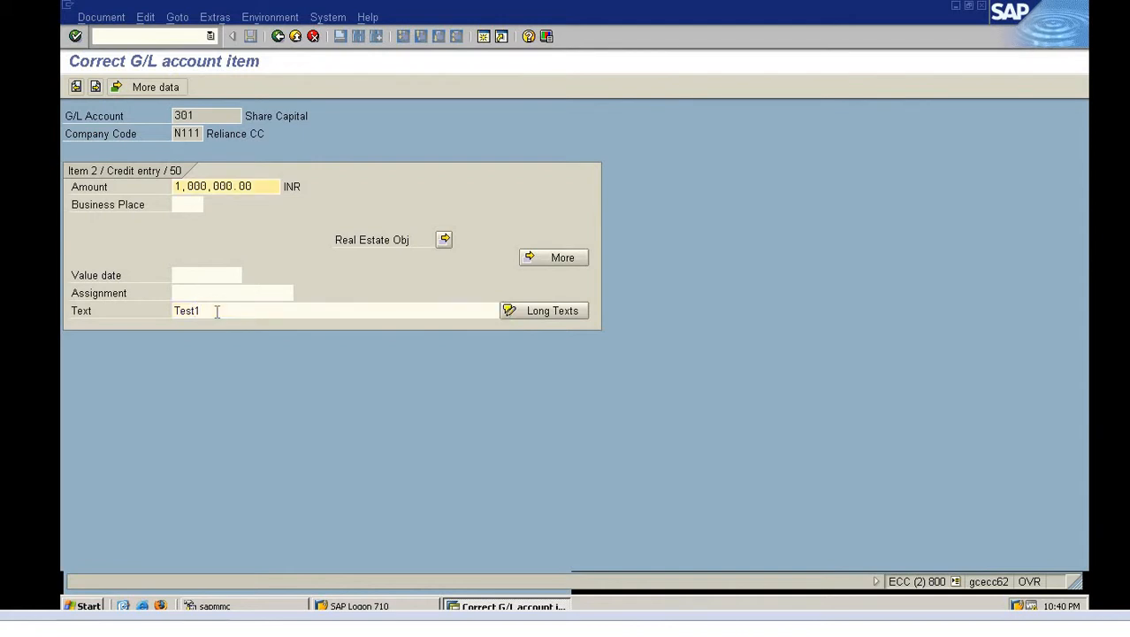
left_click(279, 40)
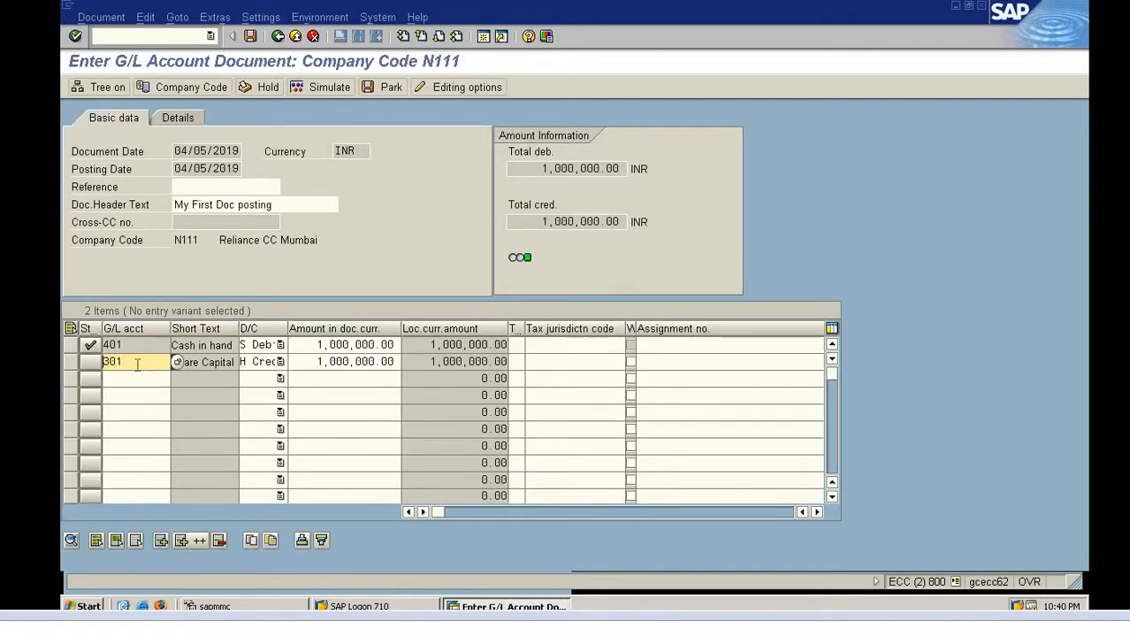
Replace the Share Capital line's text with 'Bringing share capital in Business' and go back
double_click(139, 371)
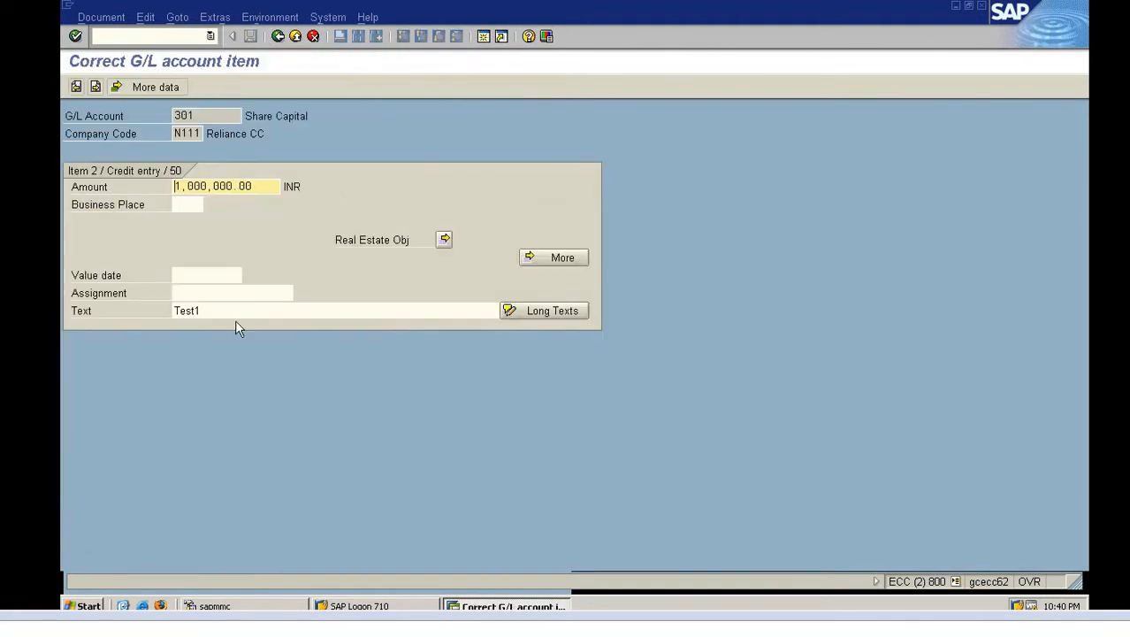
left_click(236, 313)
key("BackSpace")
key("BackSpace")
key("BackSpace")
key("BackSpace")
key("BackSpace")
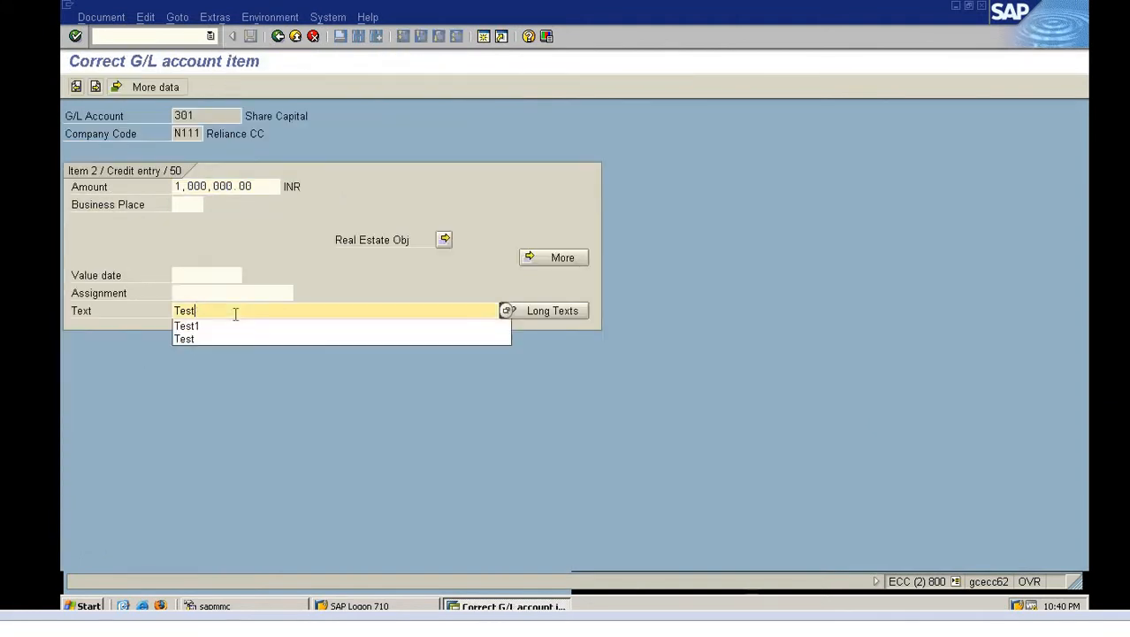
type("Bringing share capital in Business")
key("Return")
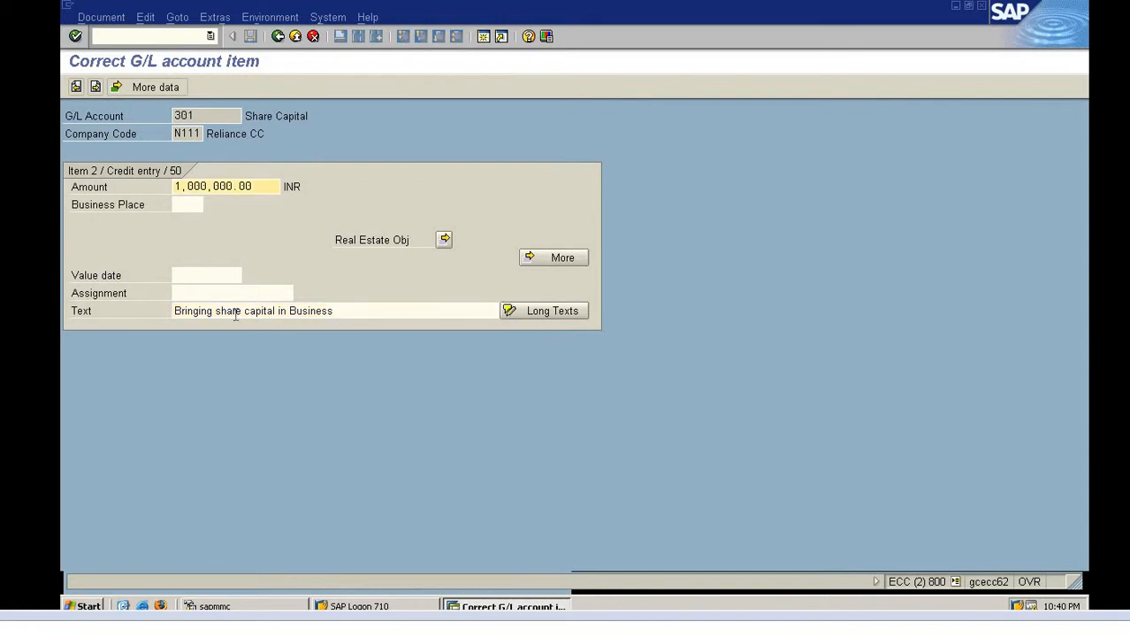
left_click(277, 37)
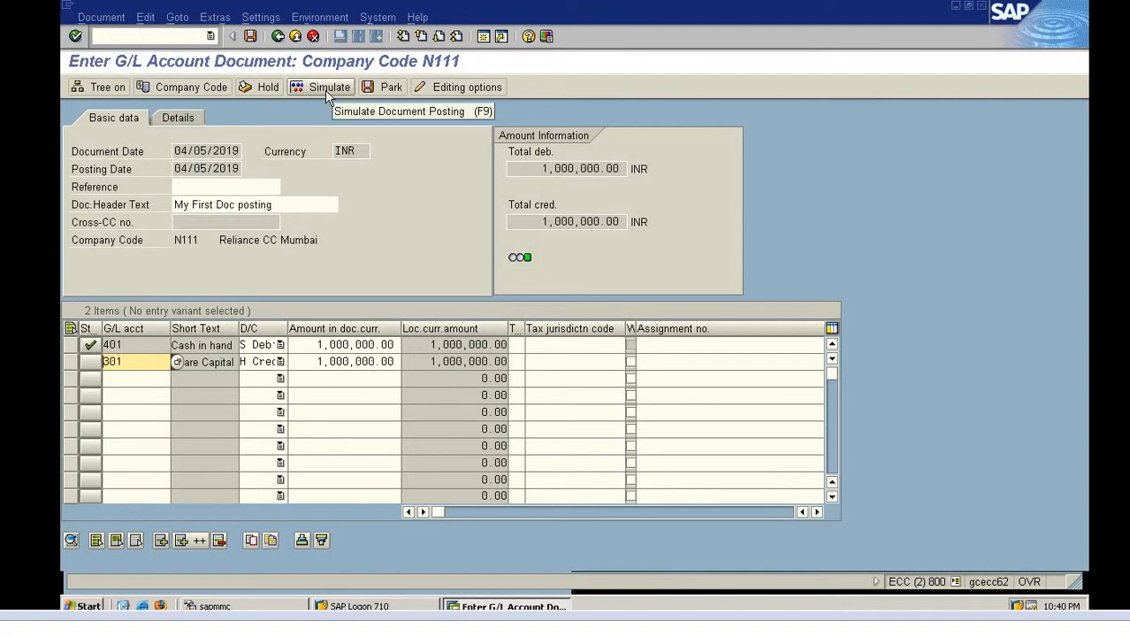
Simulate the document to review the 1,000,000 INR 401 and 301 lines, then post
left_click(325, 90)
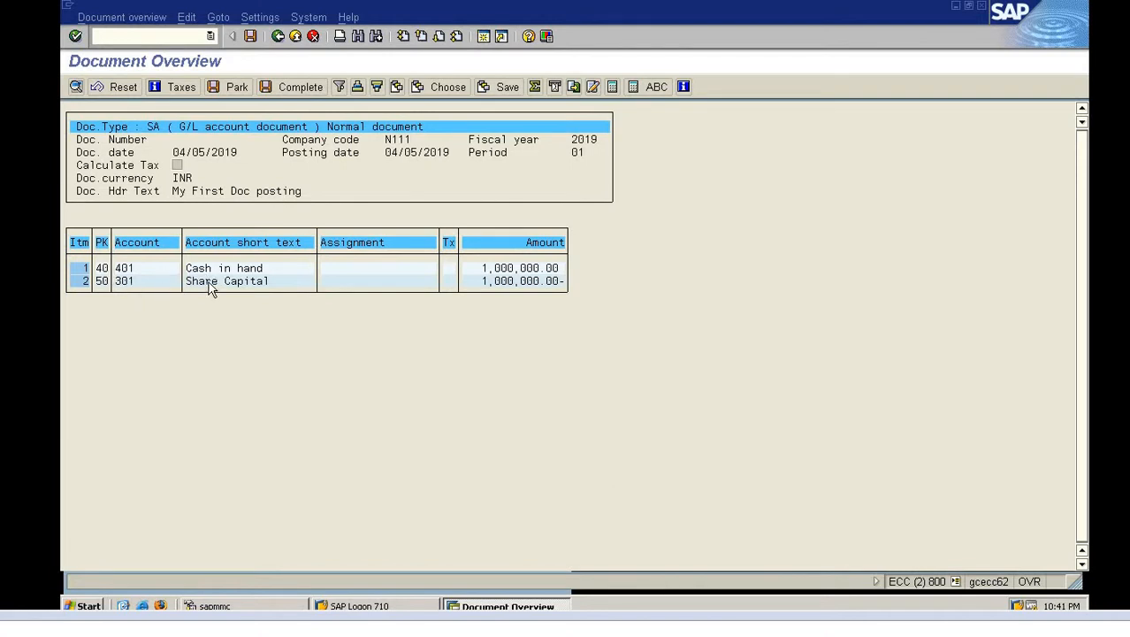
left_click(251, 38)
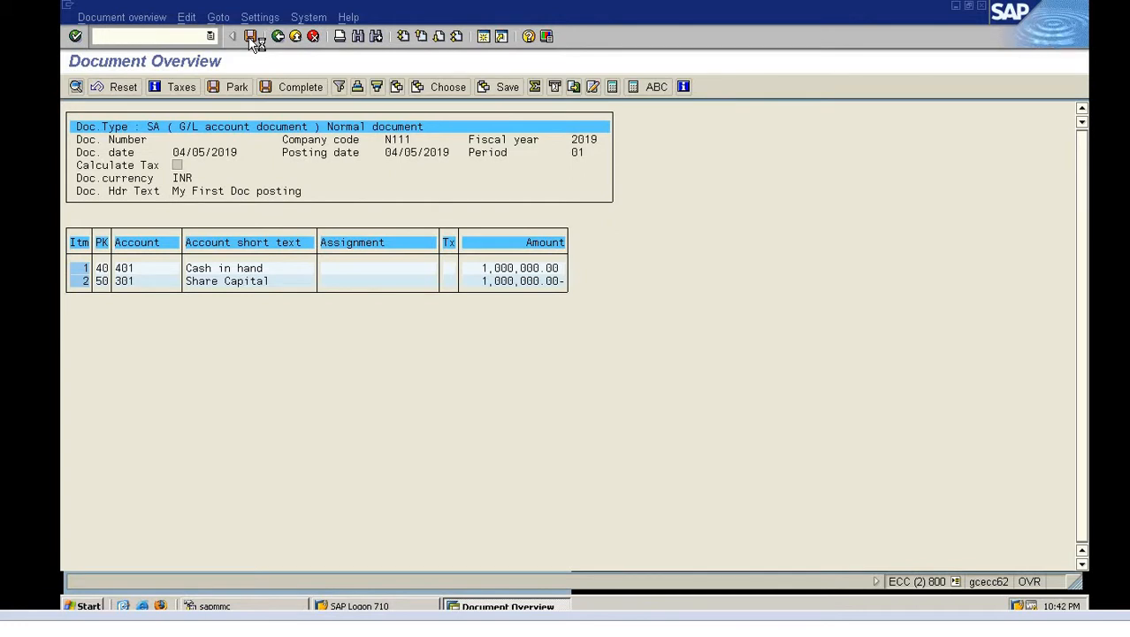
Confirm posting and read the message that document 1200 was posted in company code N111
left_click(251, 37)
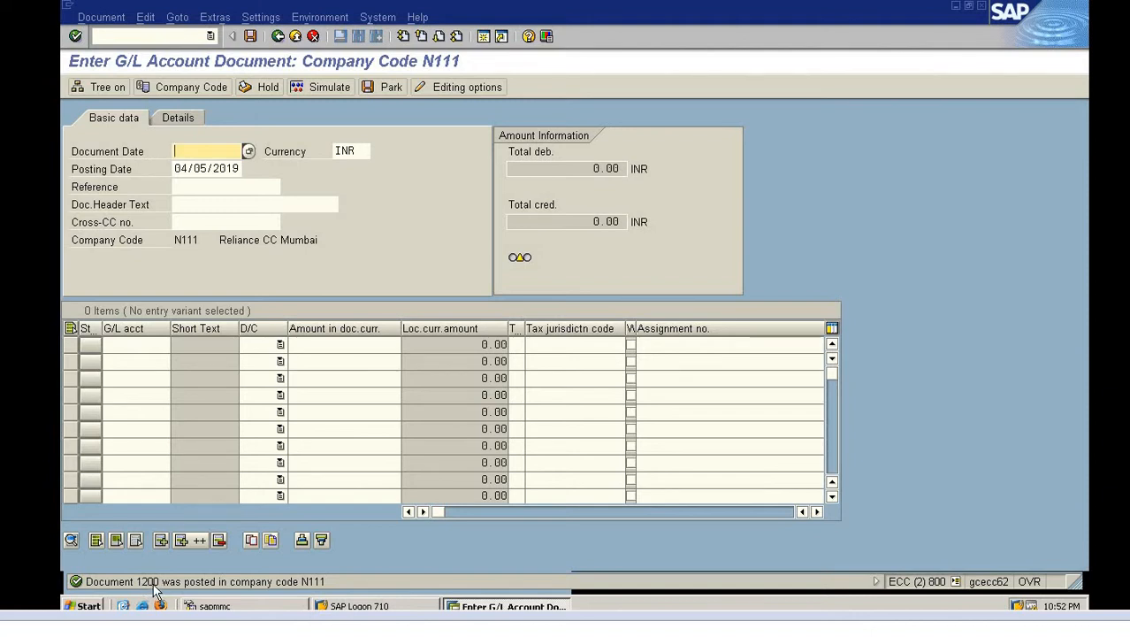
left_click(72, 583)
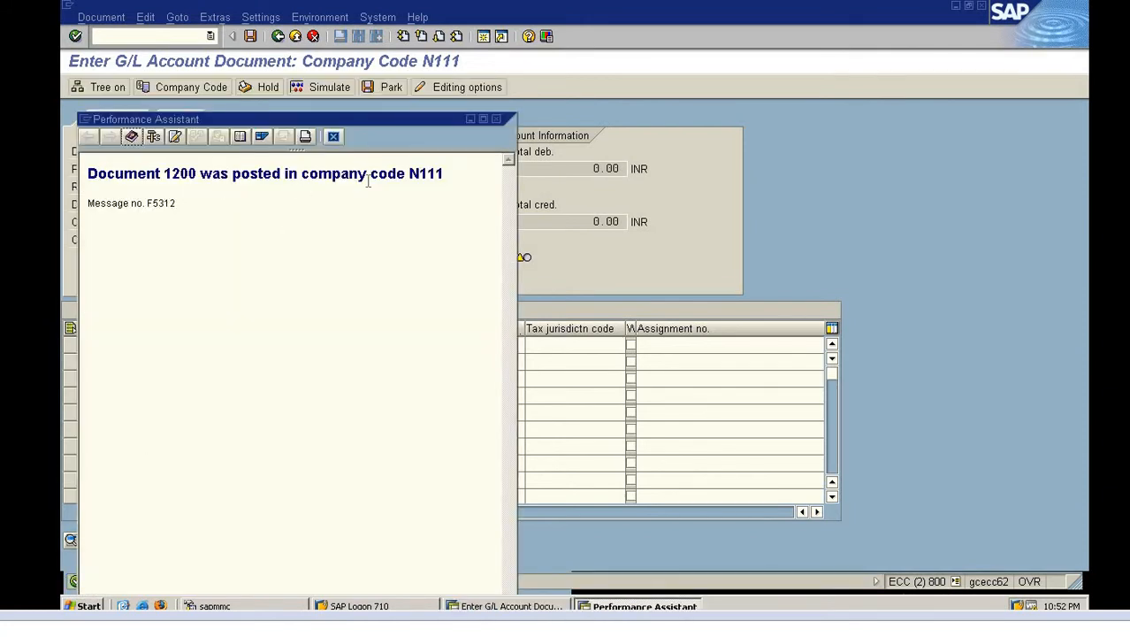
left_click(496, 121)
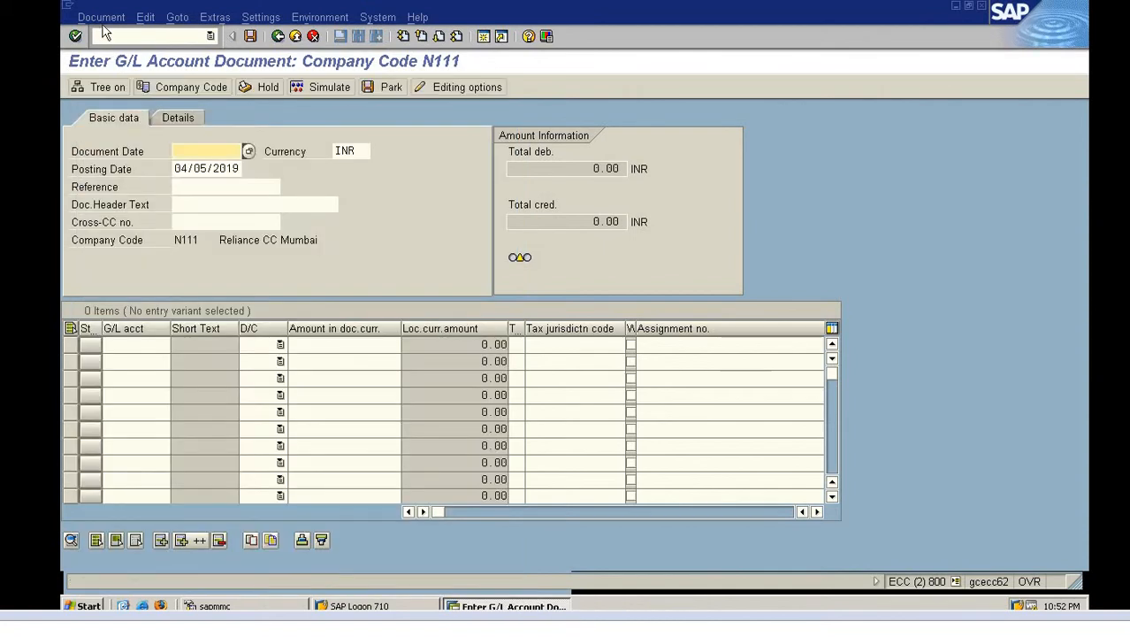
Display posted document 1200 via Document > Display and check the running transaction in system info
left_click(100, 17)
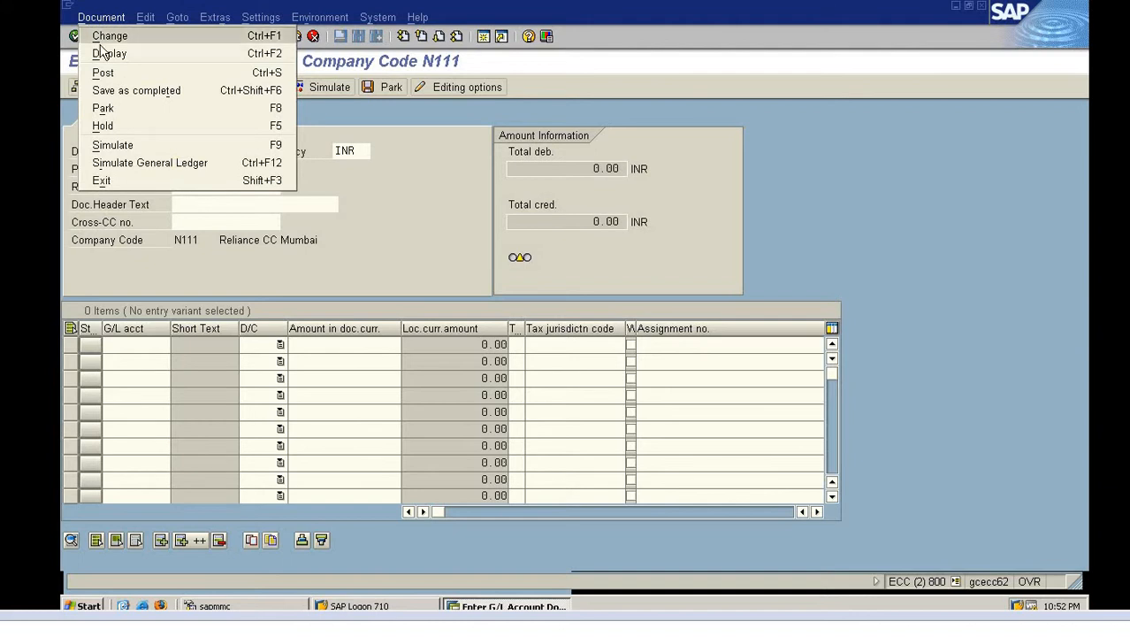
left_click(106, 53)
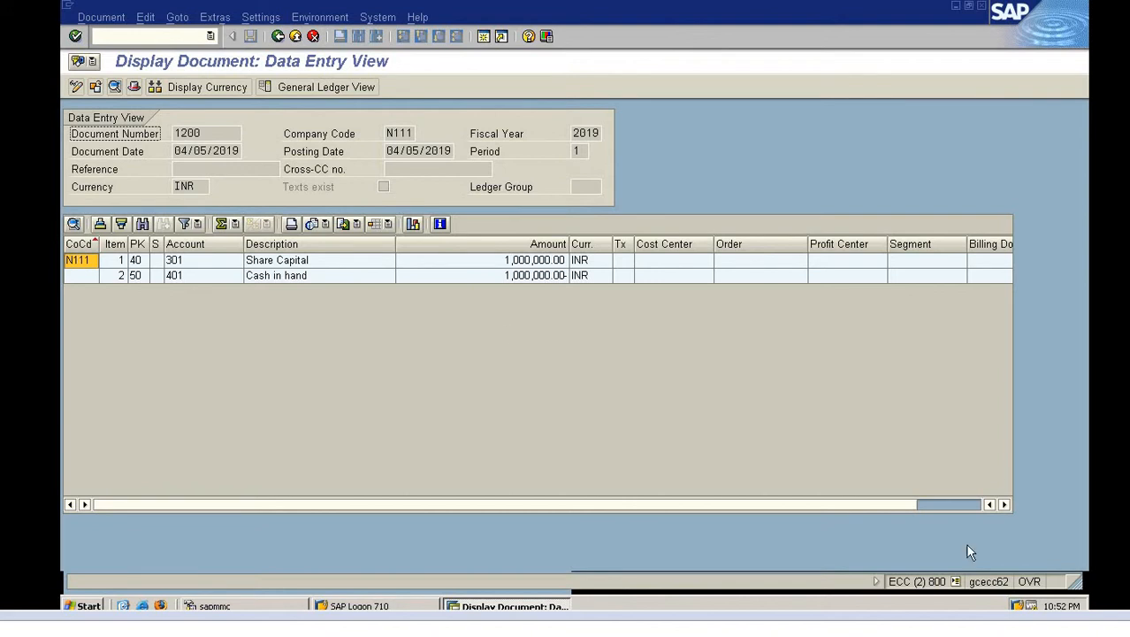
left_click(956, 583)
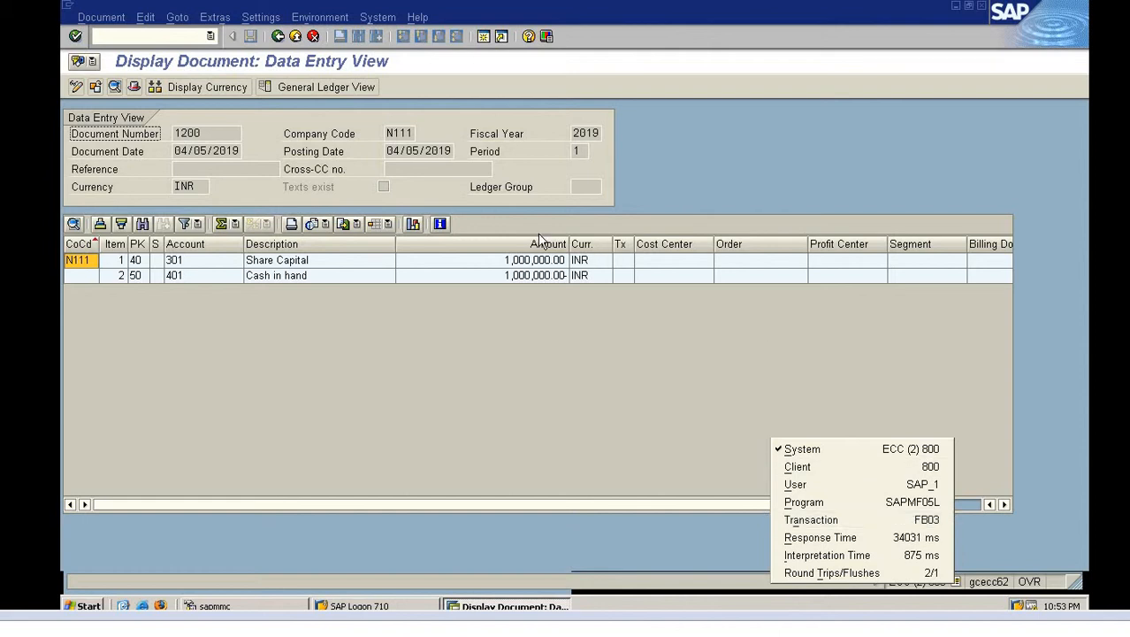
left_click(549, 317)
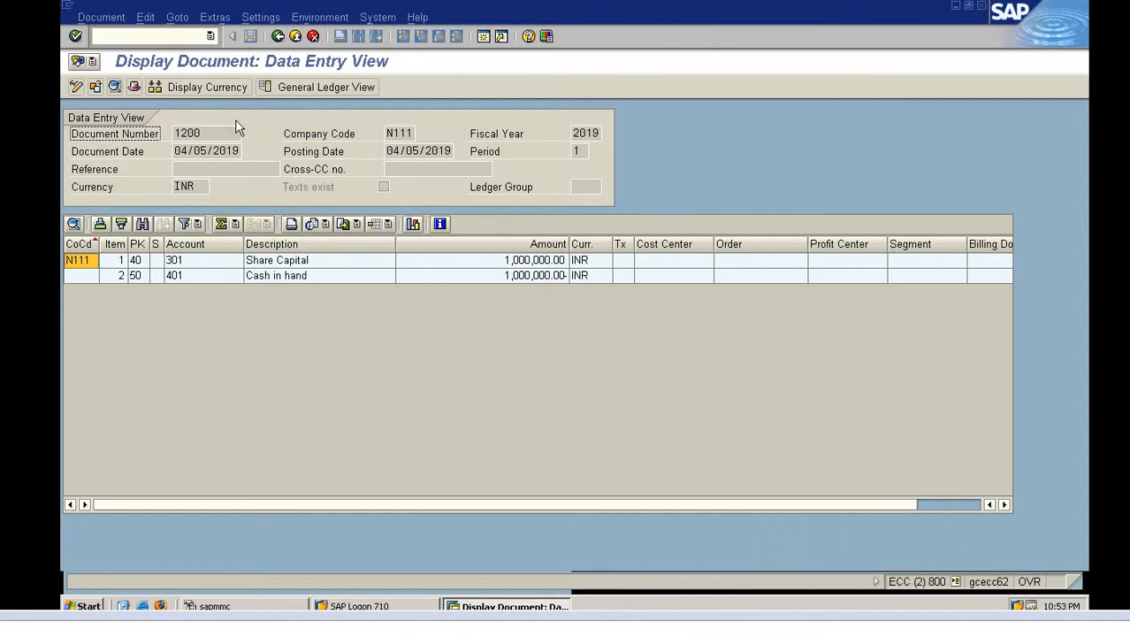
left_click(161, 37)
Run /nFB02 and open document 1200 of company code N111 for changing
type("/nfb02")
key("Return")
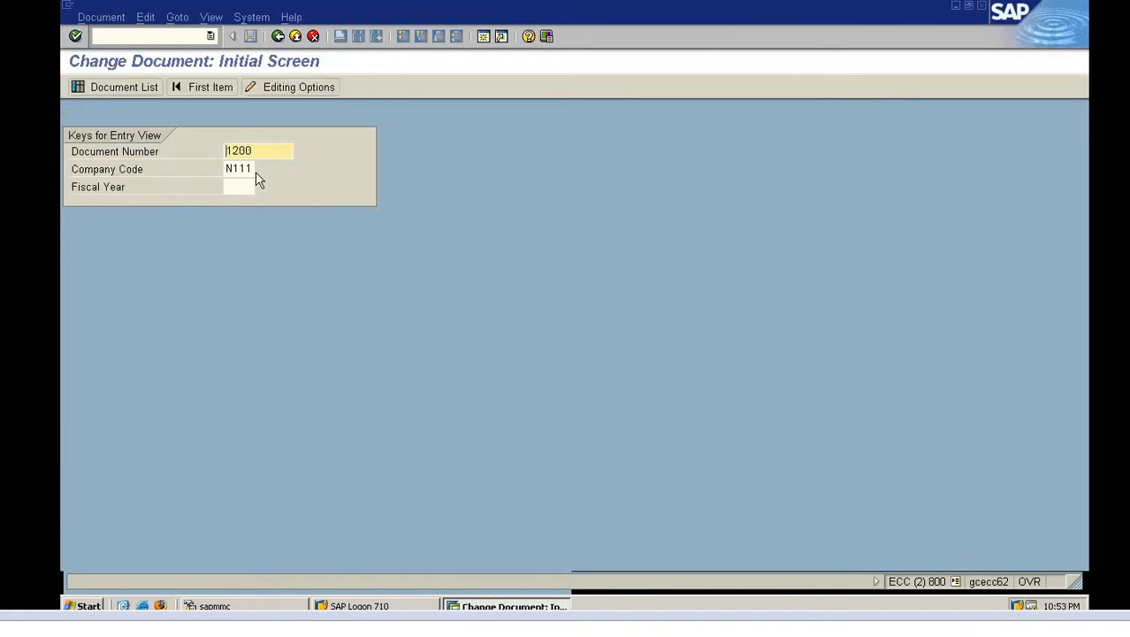
key("Return")
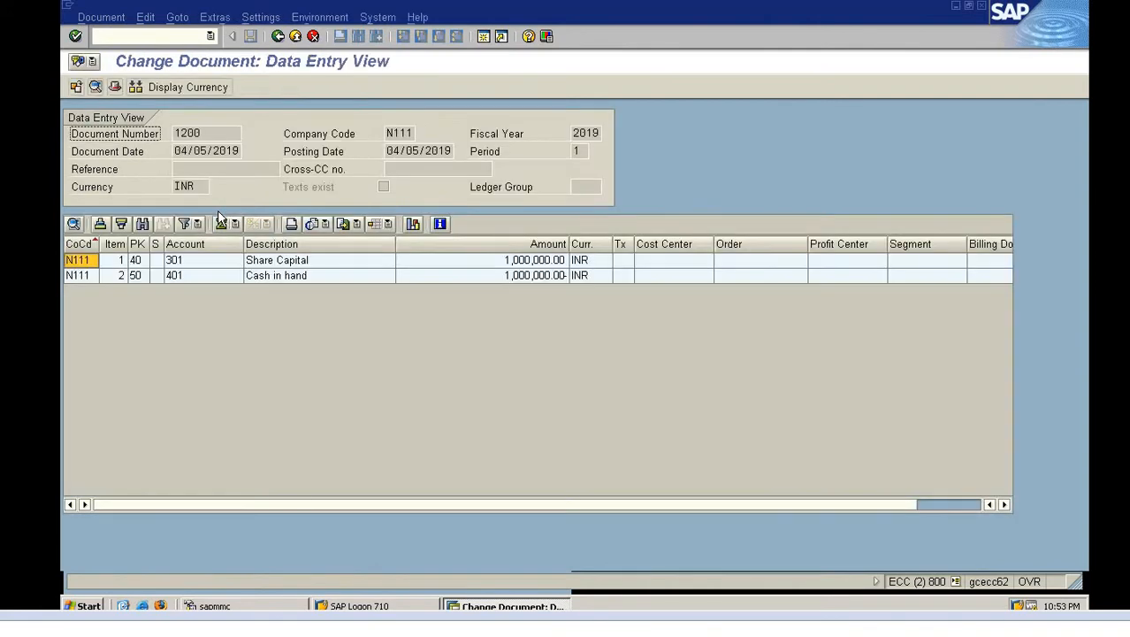
Change line item 001's text from 'Test' to 'Bringing share capital in Business' and save
left_click(178, 262)
double_click(180, 262)
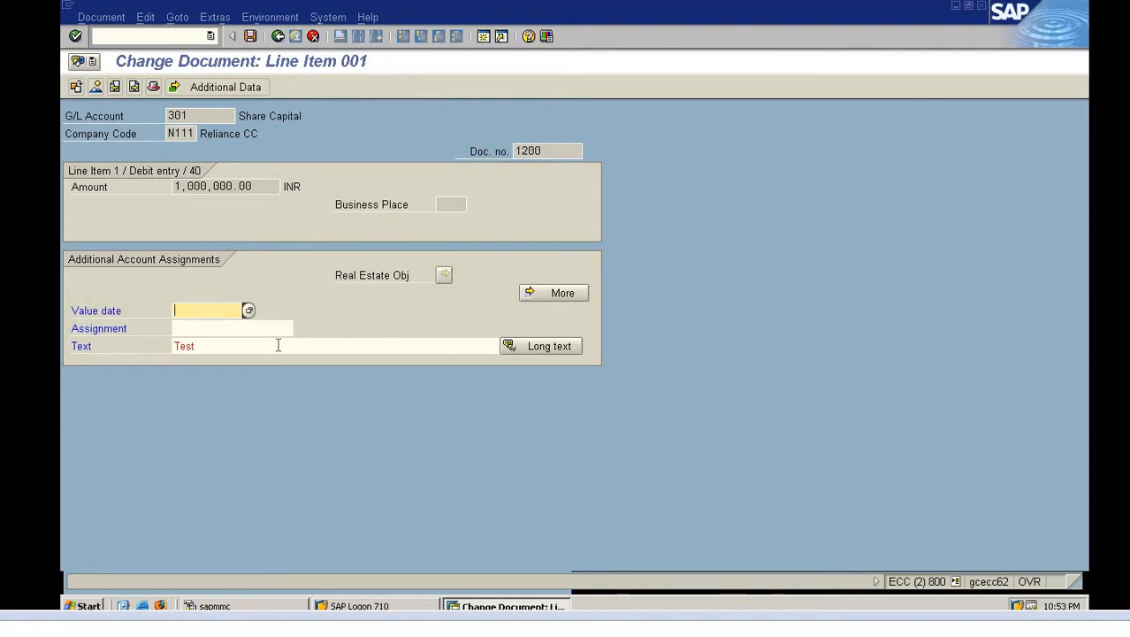
left_click(278, 345)
key("BackSpace")
key("BackSpace")
key("BackSpace")
key("BackSpace")
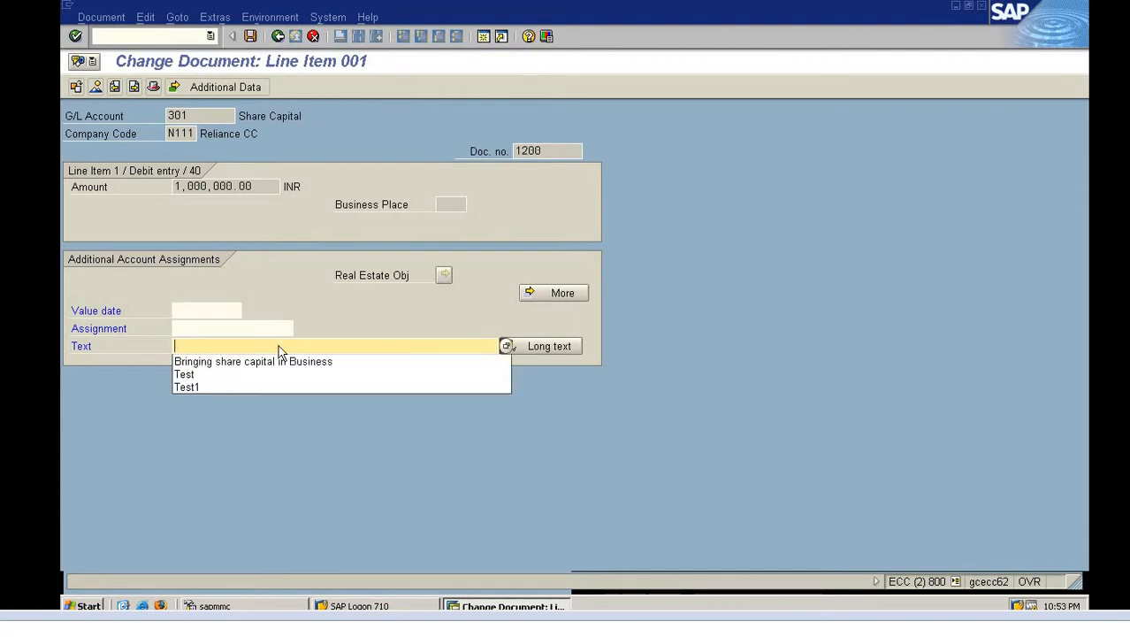
key("Down")
key("Return")
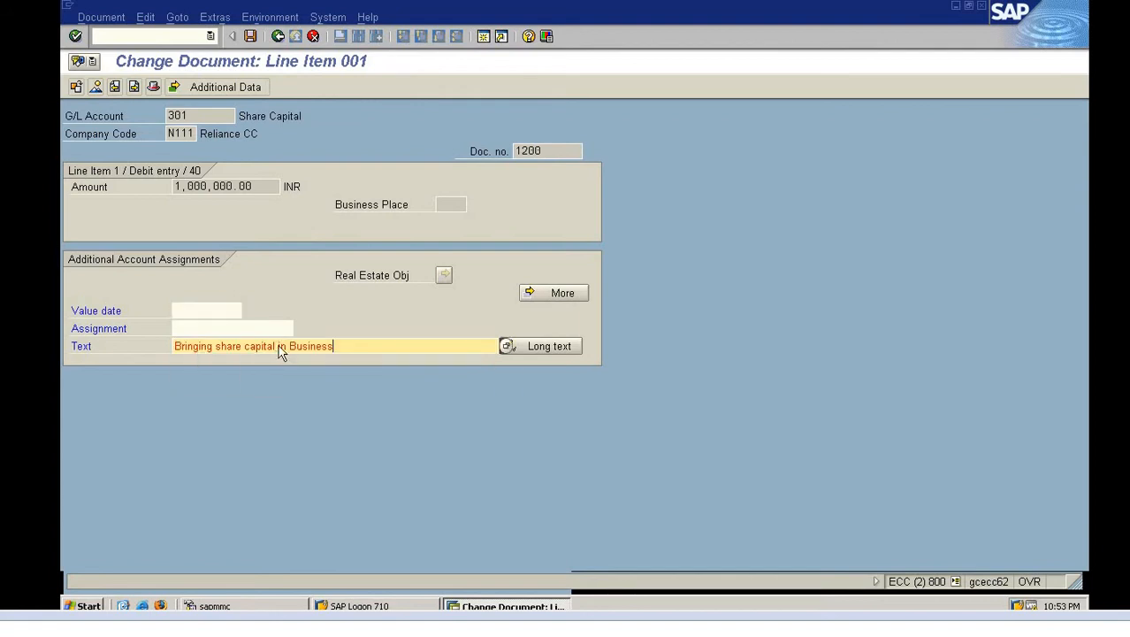
key("Return")
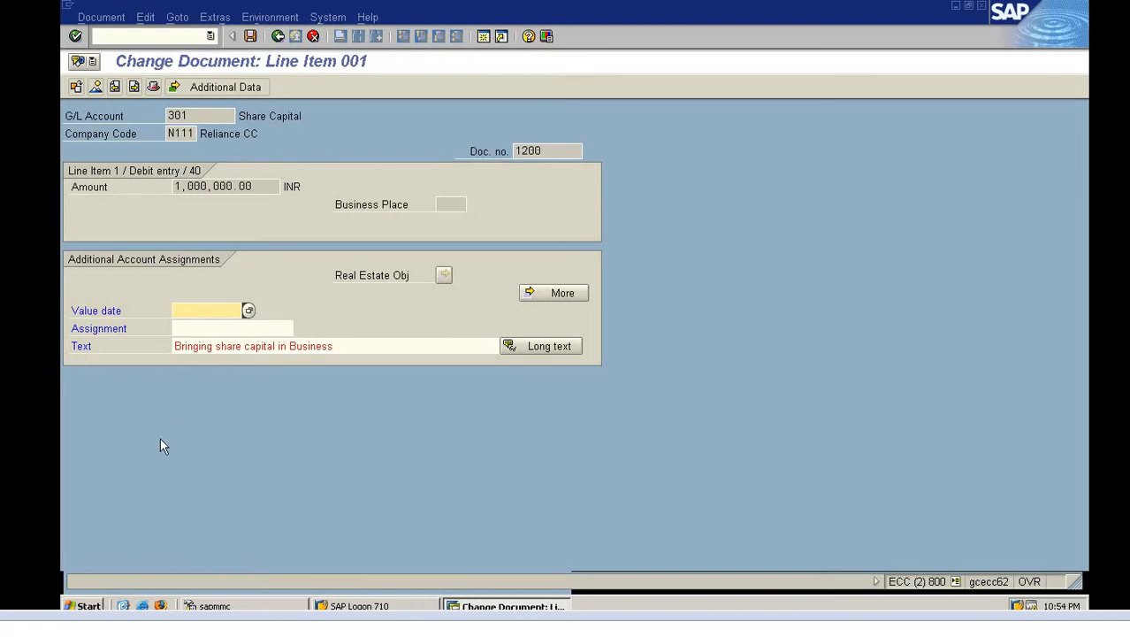
left_click(251, 36)
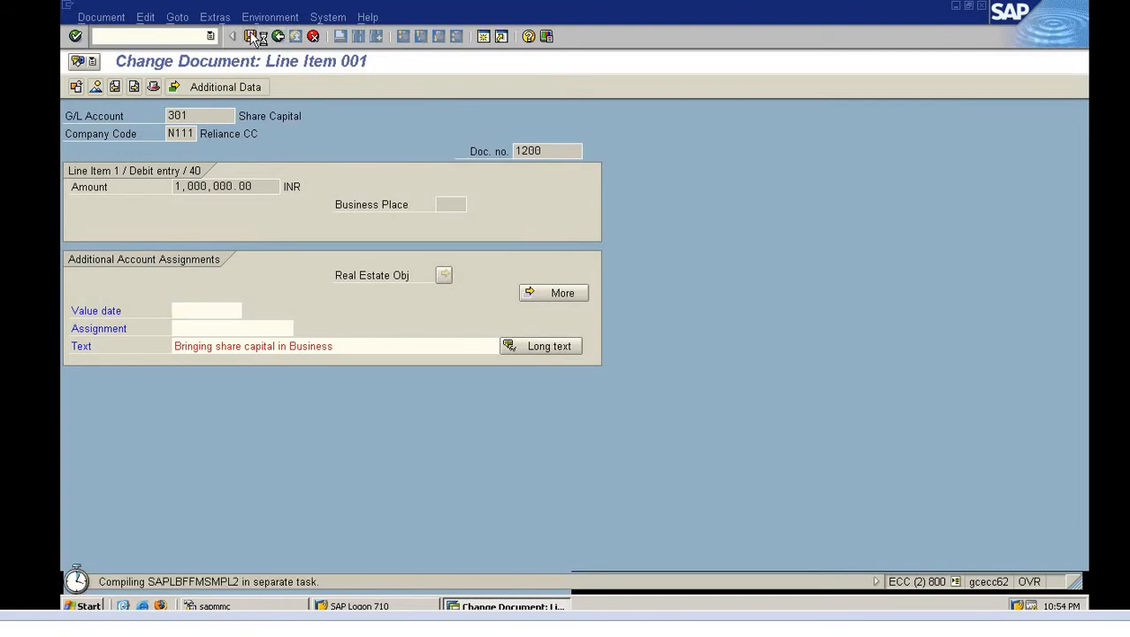